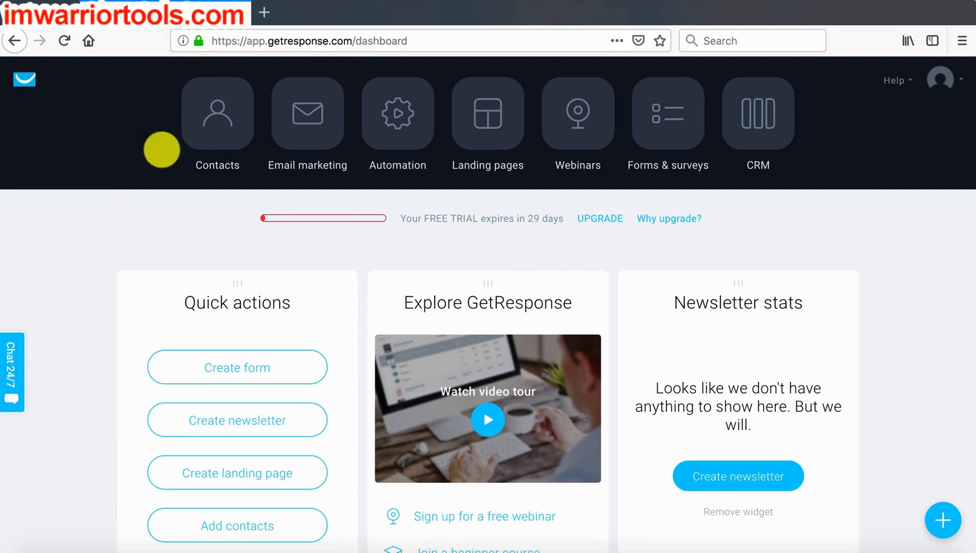
- Open the contact search and switch it to the advanced search
click(207, 125)
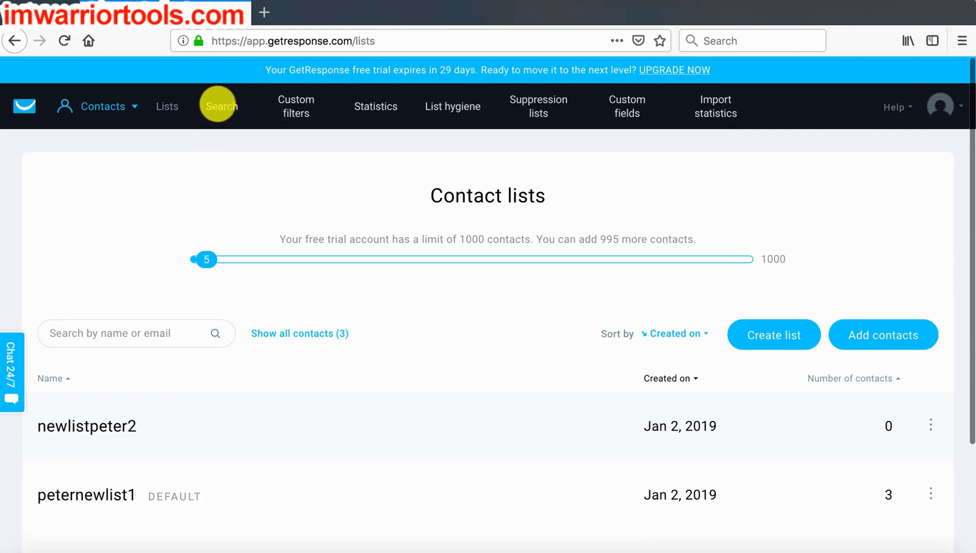
click(217, 106)
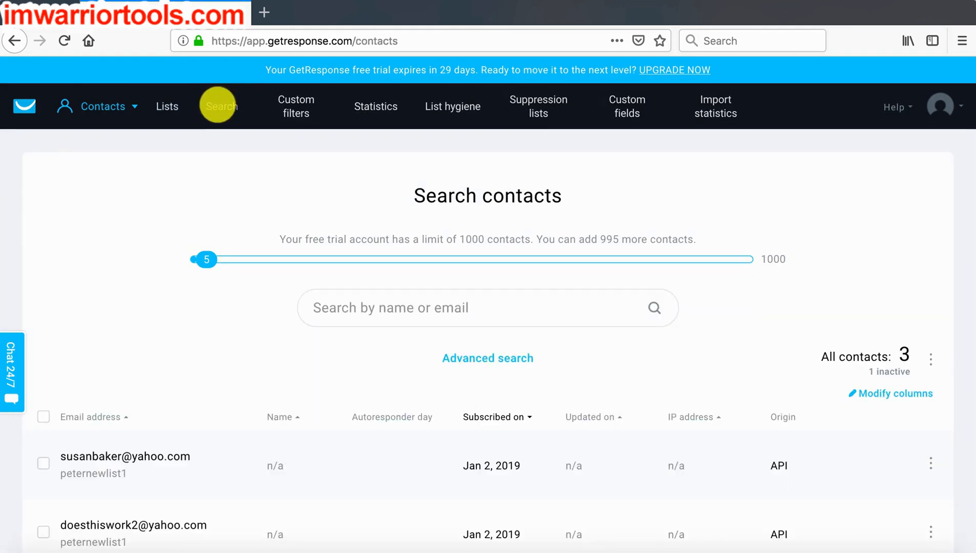
scroll(179, 306, down, 1)
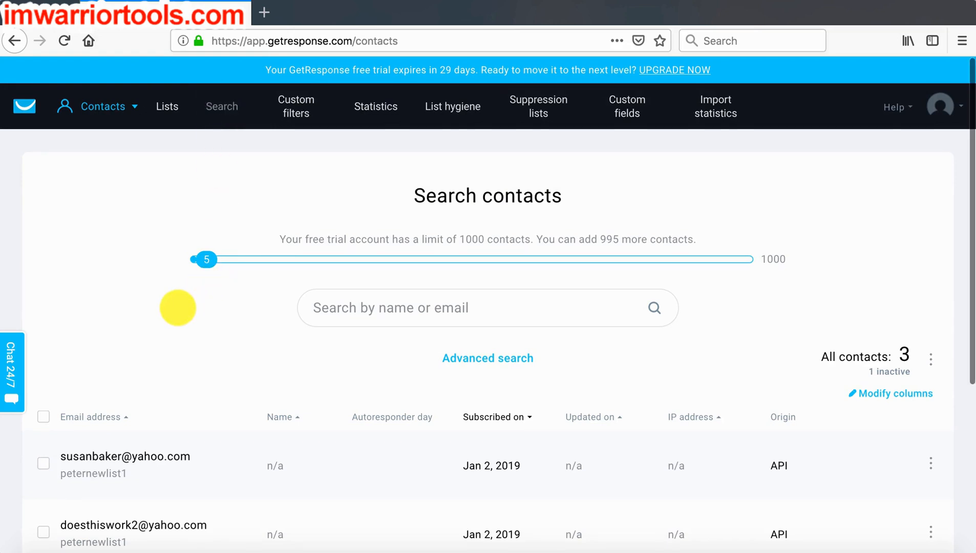
scroll(178, 308, up, 1)
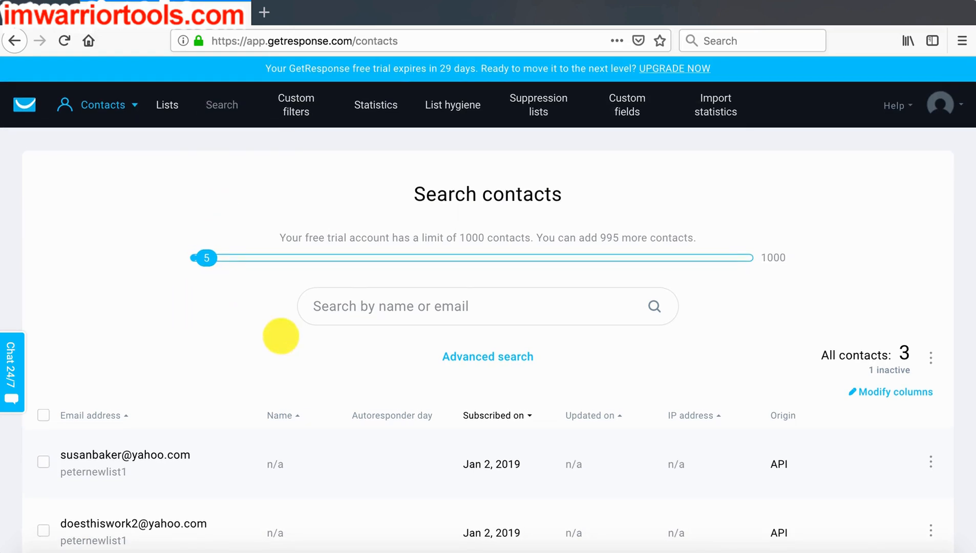
click(447, 354)
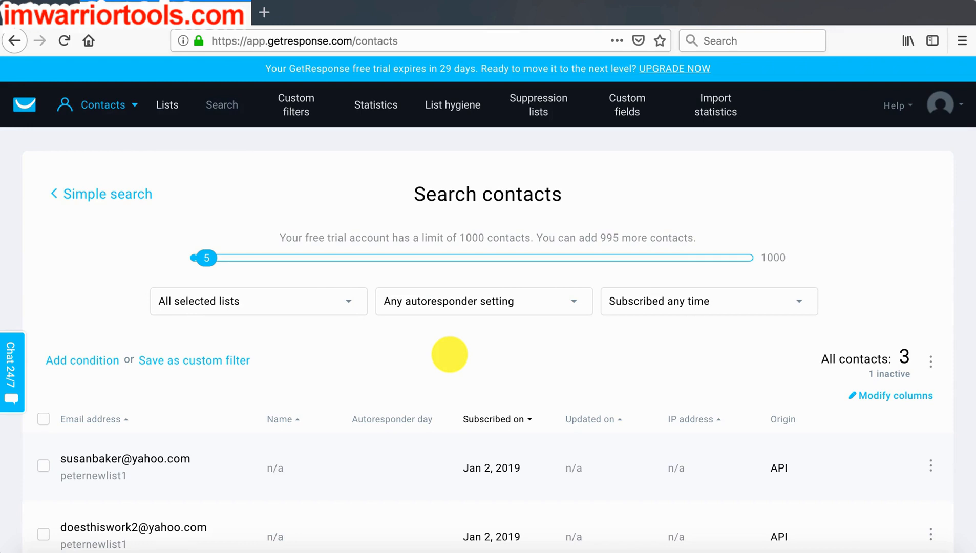
scroll(450, 355, down, 5)
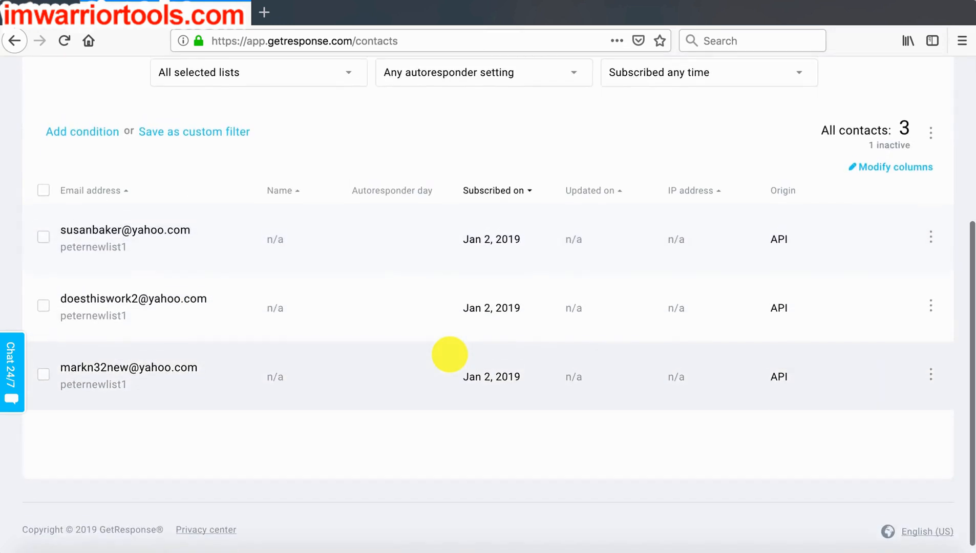
scroll(450, 354, up, 1)
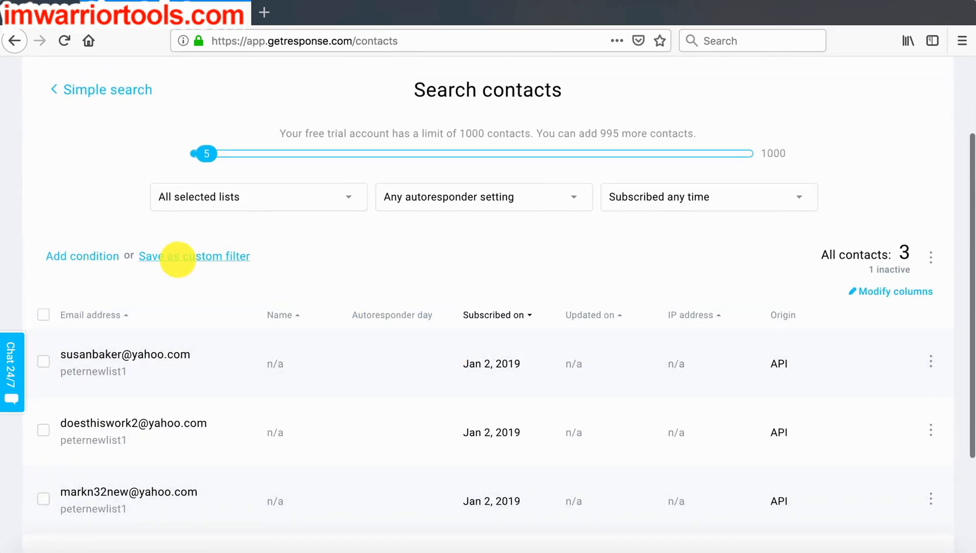
- Add a search condition on contact details that uses the subscription date with the "is before" operator
click(83, 256)
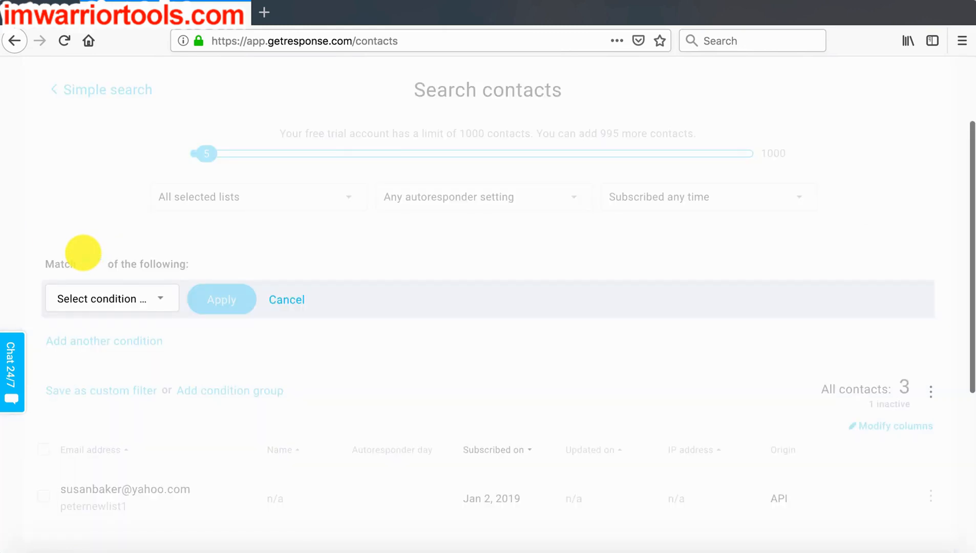
click(109, 299)
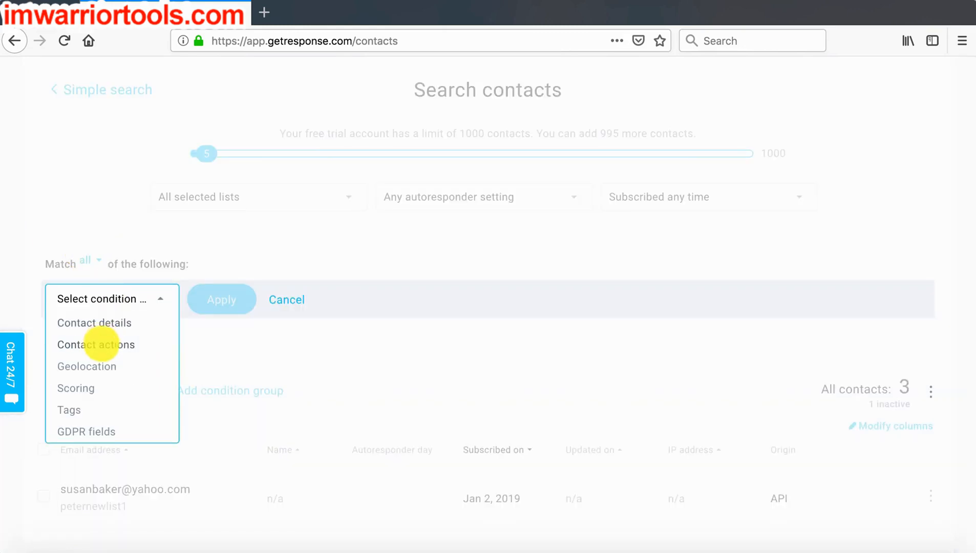
click(103, 322)
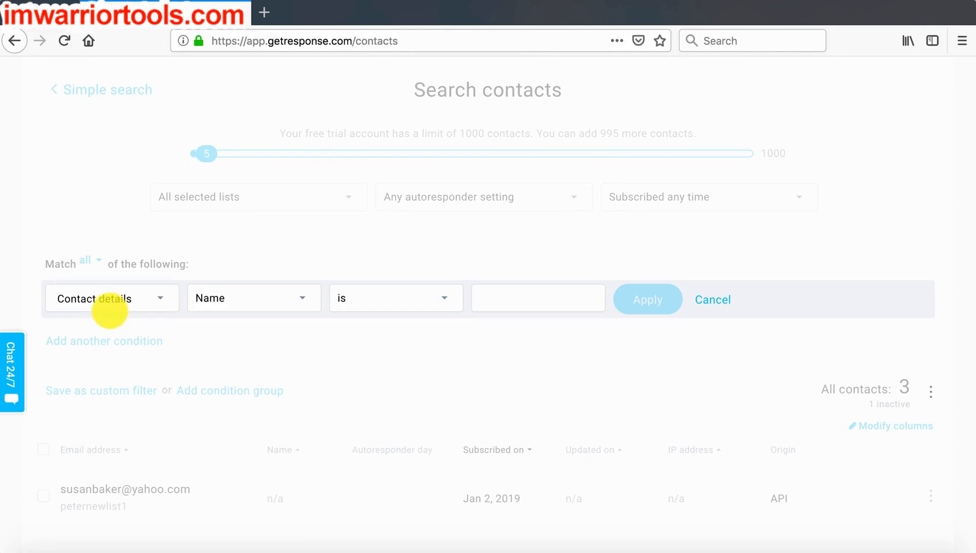
click(107, 299)
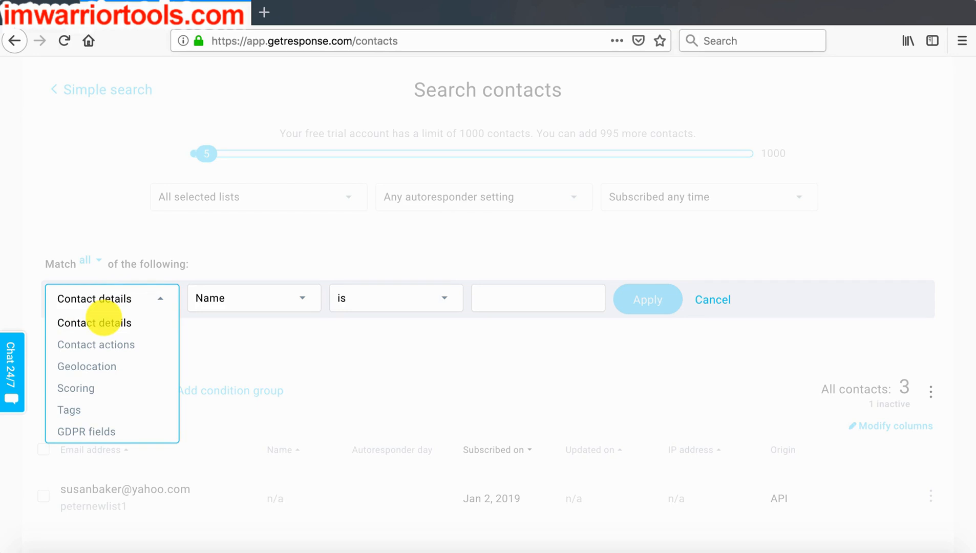
click(102, 322)
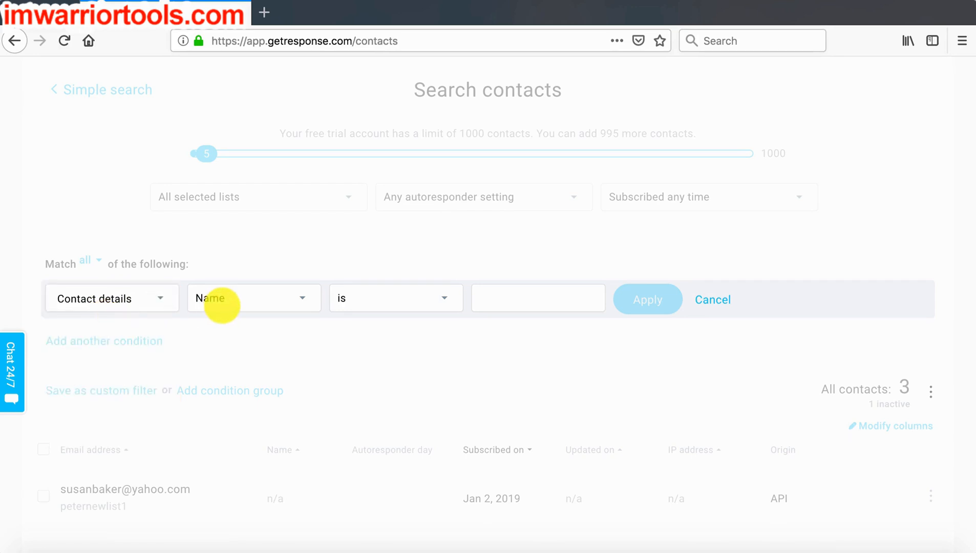
click(220, 302)
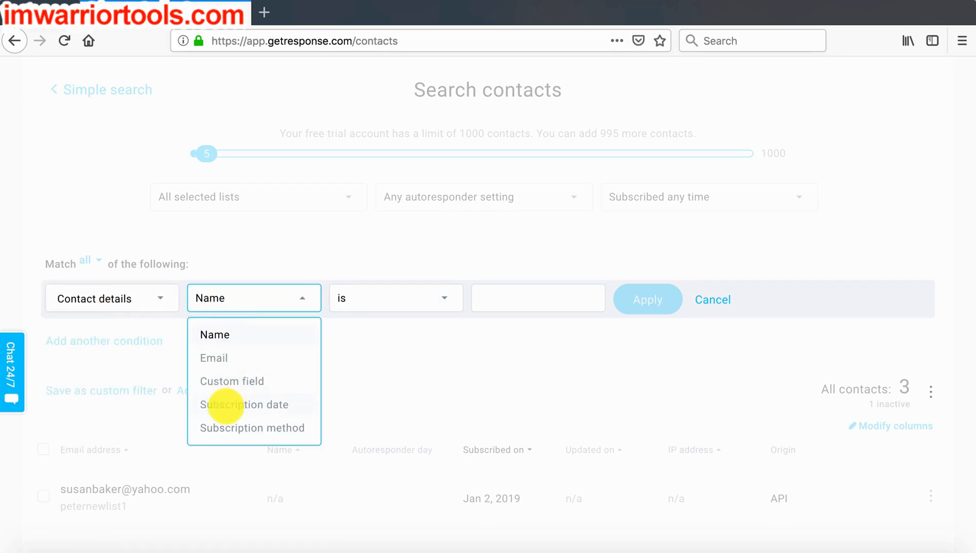
click(226, 405)
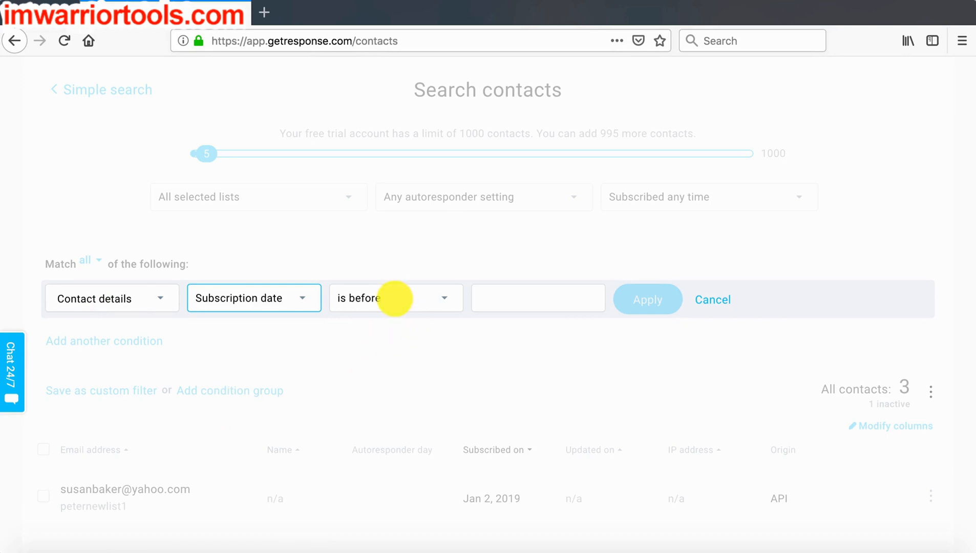
- Set the subscription date condition to 02/04/2019, apply it and look through the filtered contacts
click(493, 300)
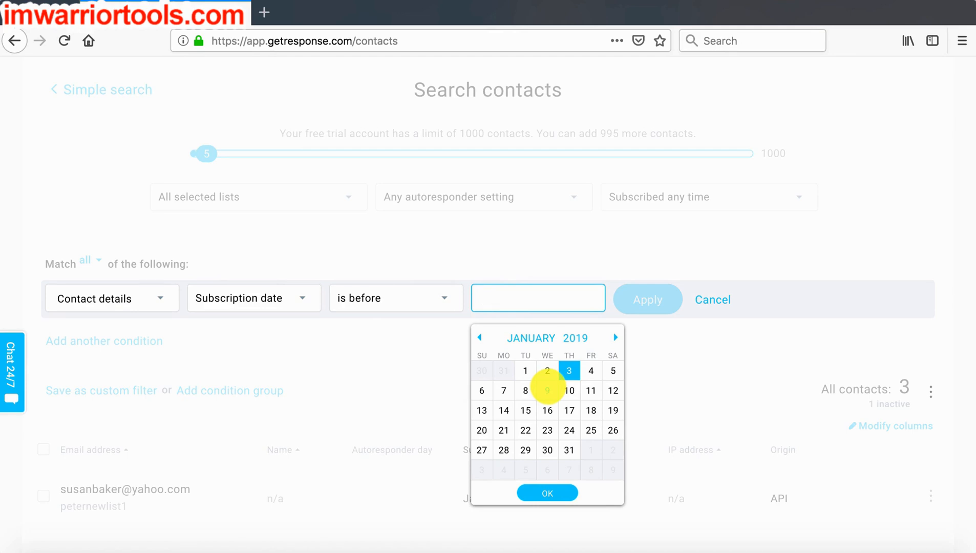
click(615, 337)
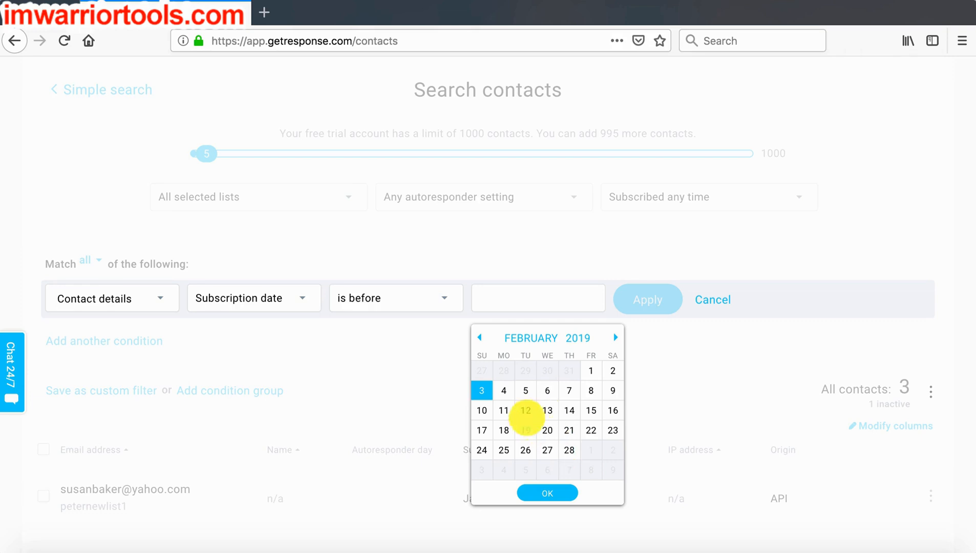
click(503, 391)
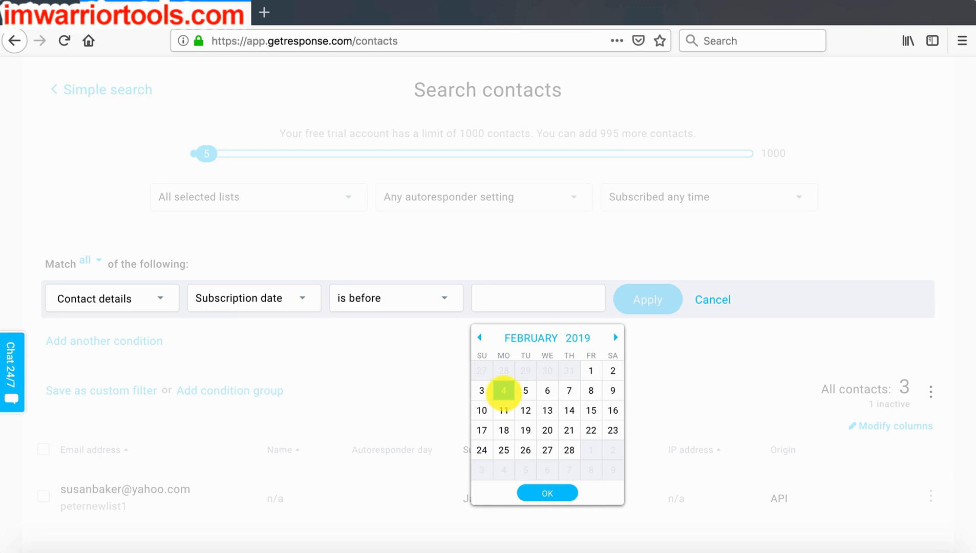
click(504, 390)
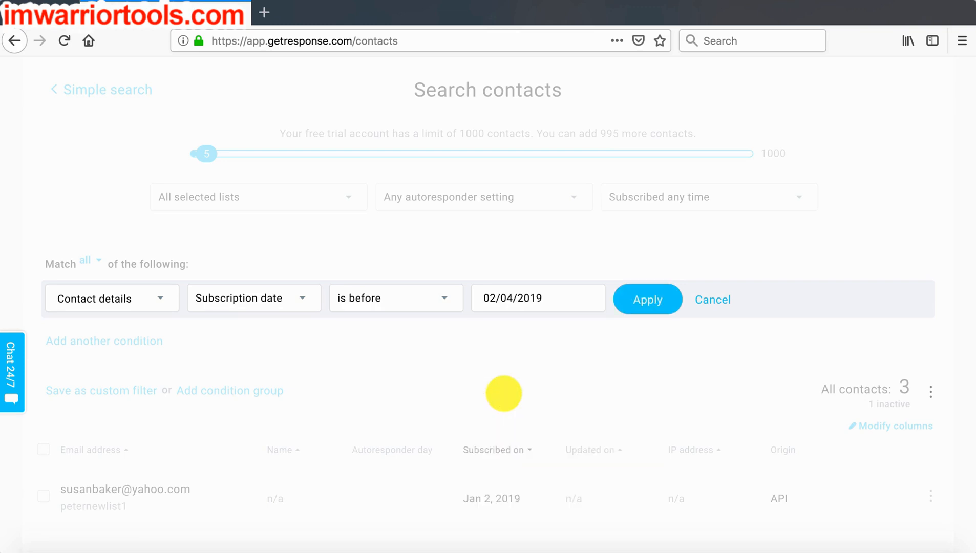
scroll(467, 378, up, 2)
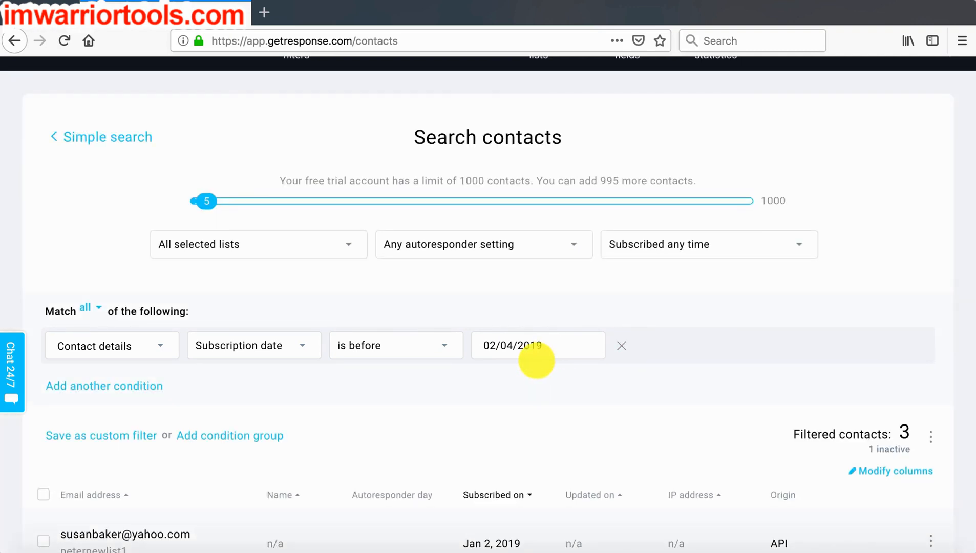
scroll(535, 359, down, 5)
scroll(536, 360, up, 1)
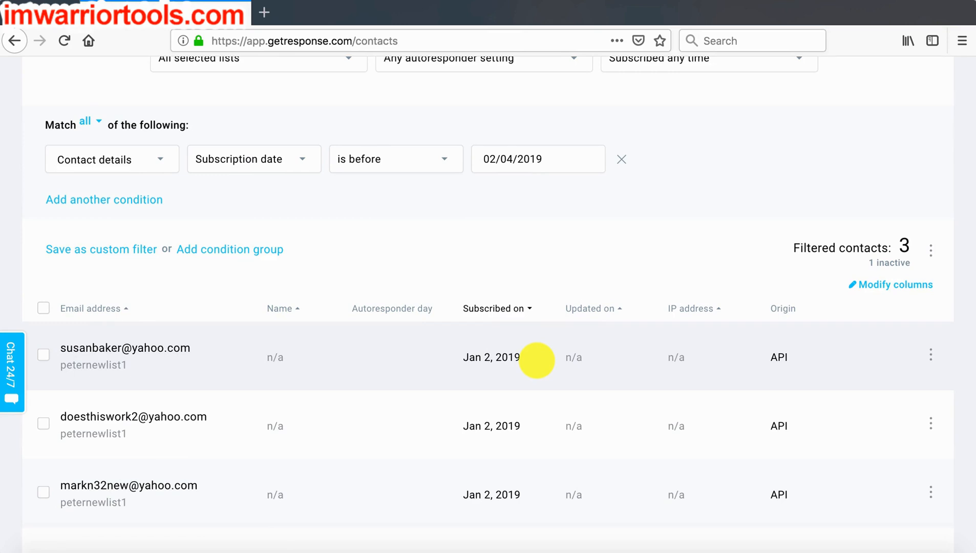
scroll(537, 360, up, 1)
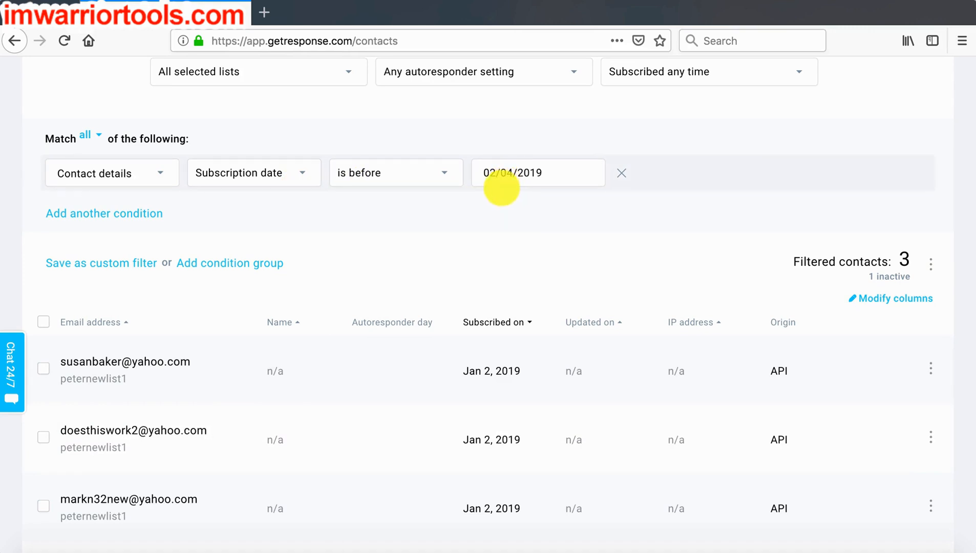
scroll(479, 208, down, 2)
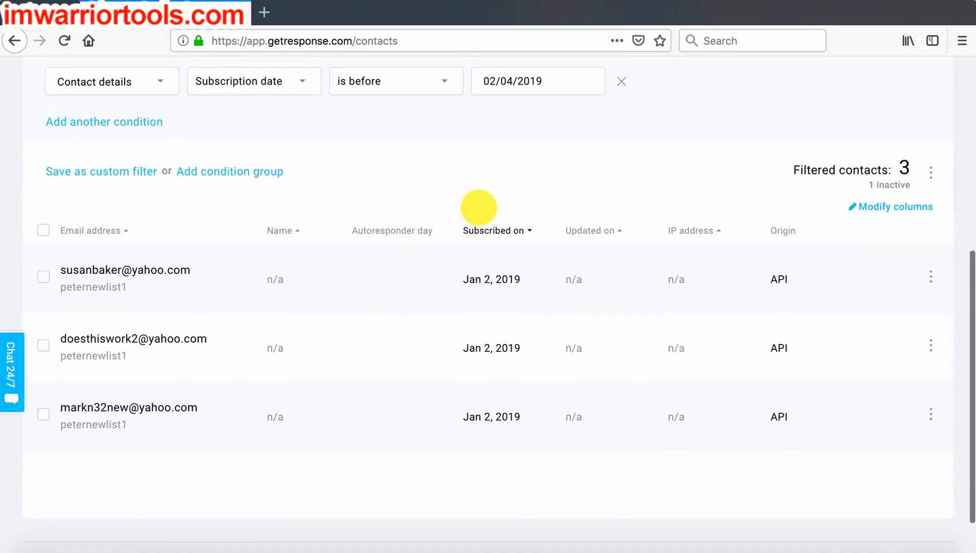
scroll(479, 207, up, 2)
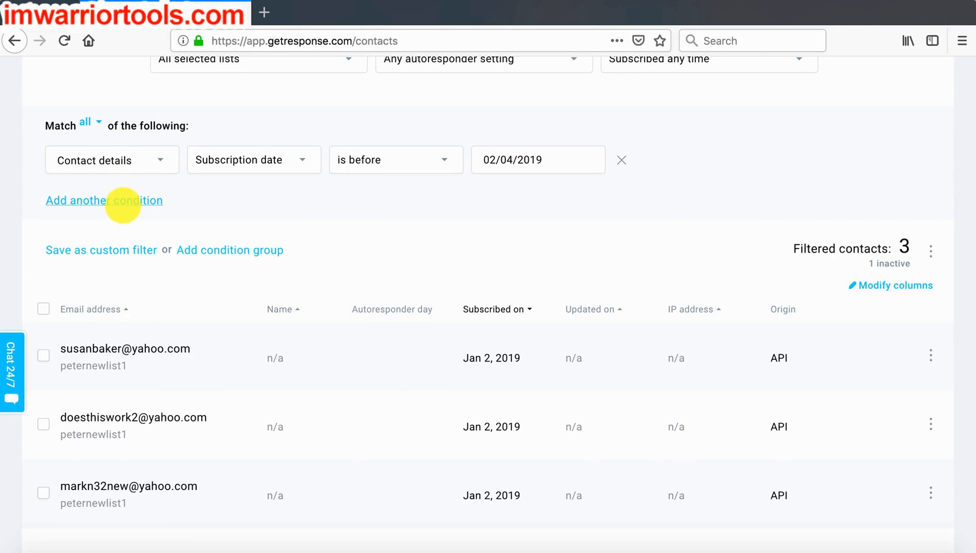
click(123, 201)
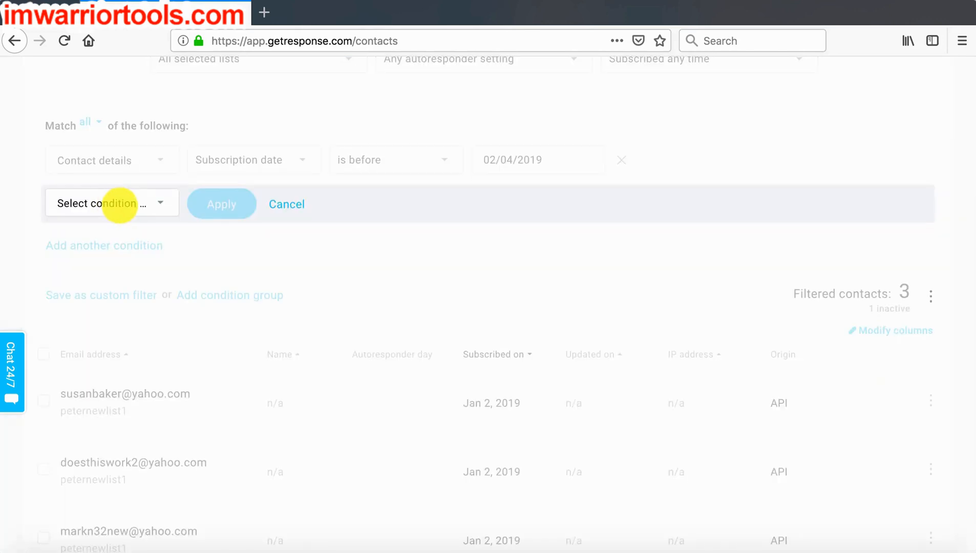
click(119, 203)
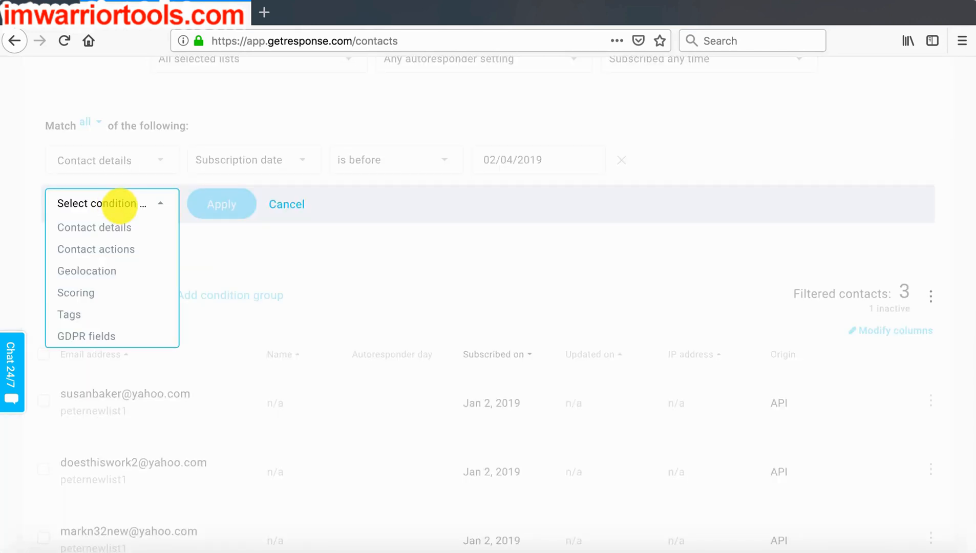
click(110, 249)
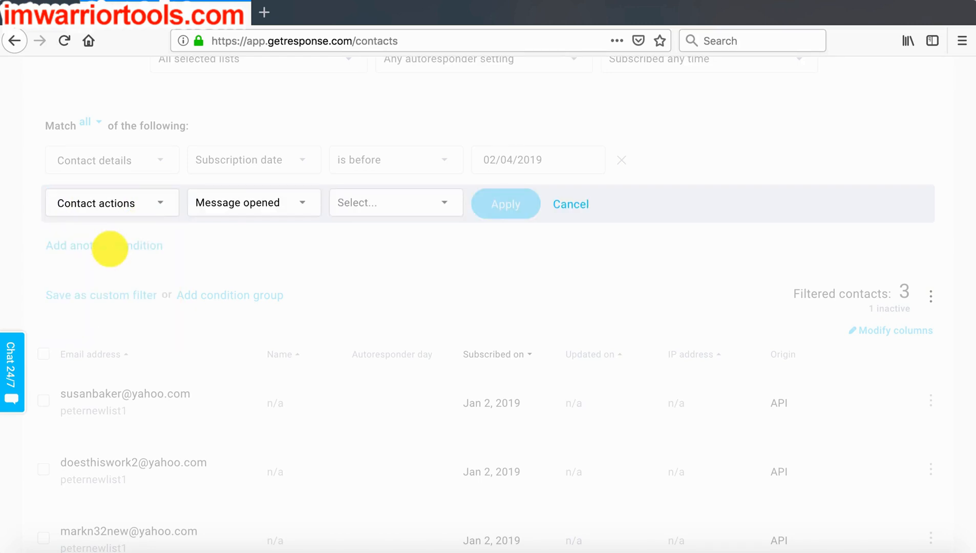
click(226, 203)
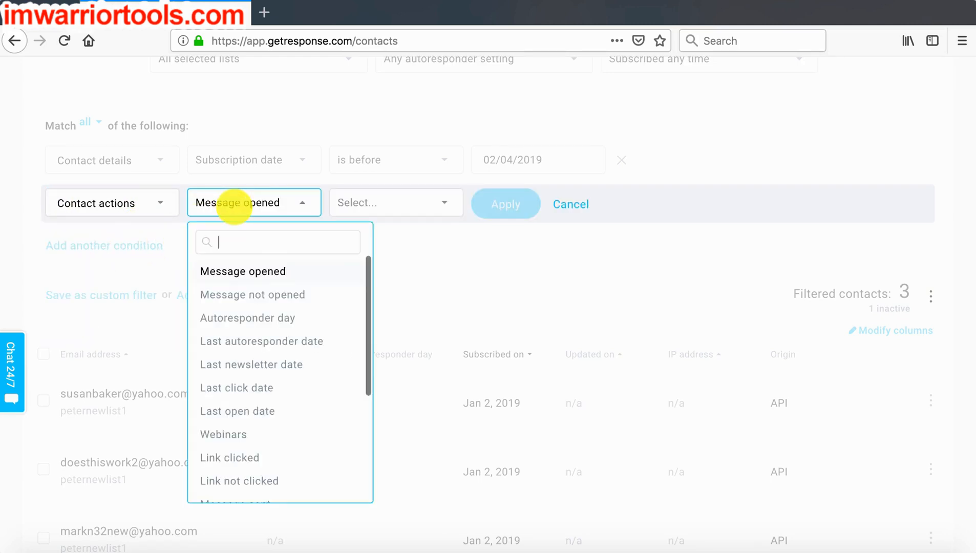
click(239, 296)
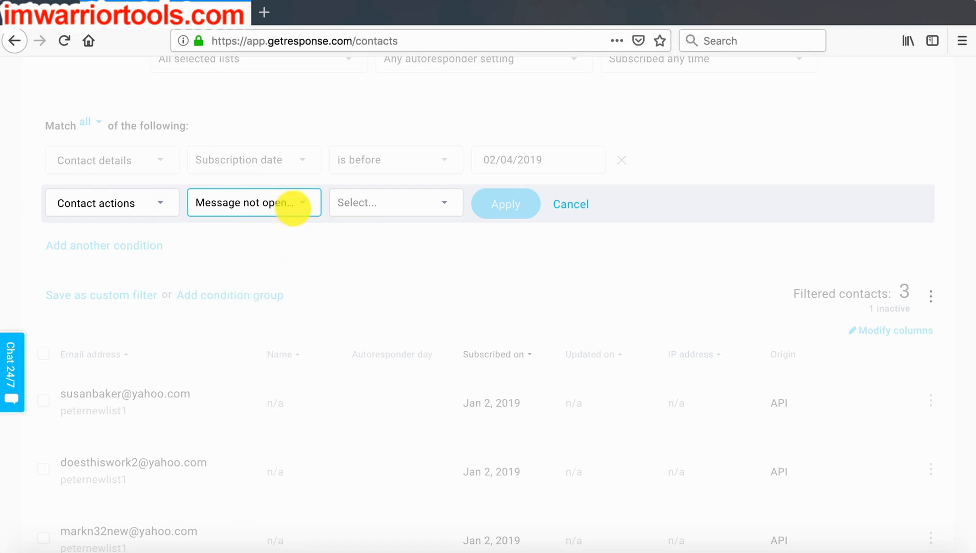
click(293, 207)
scroll(279, 394, down, 3)
scroll(264, 392, up, 1)
scroll(263, 402, down, 1)
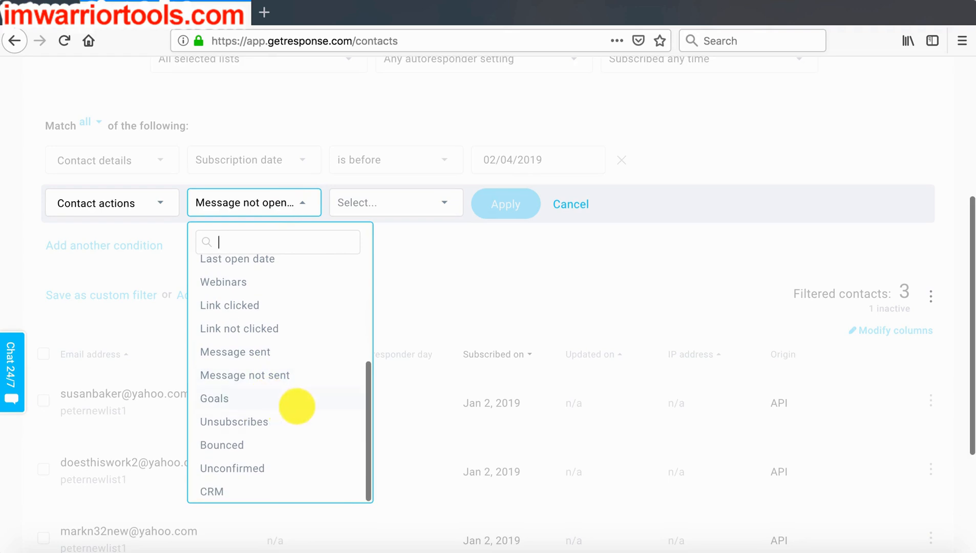
scroll(297, 406, up, 4)
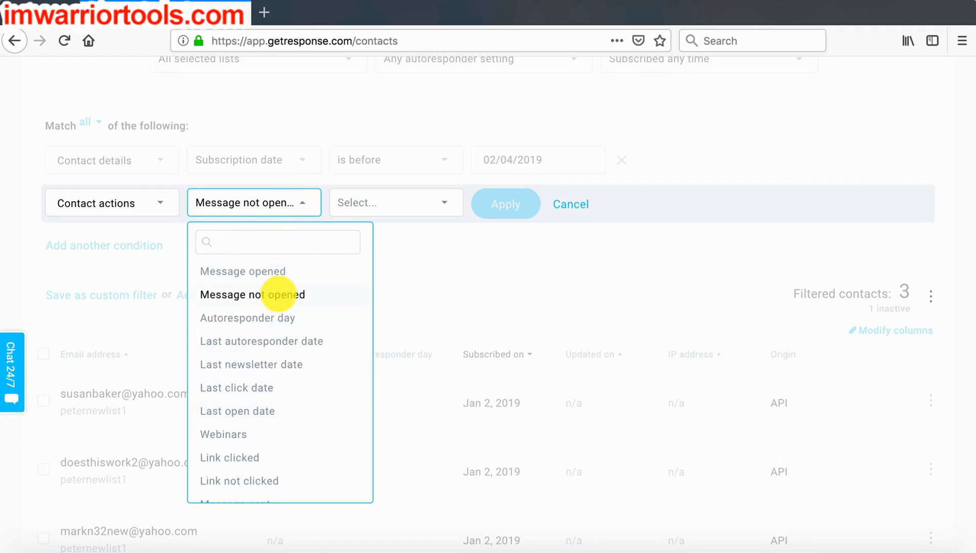
click(279, 295)
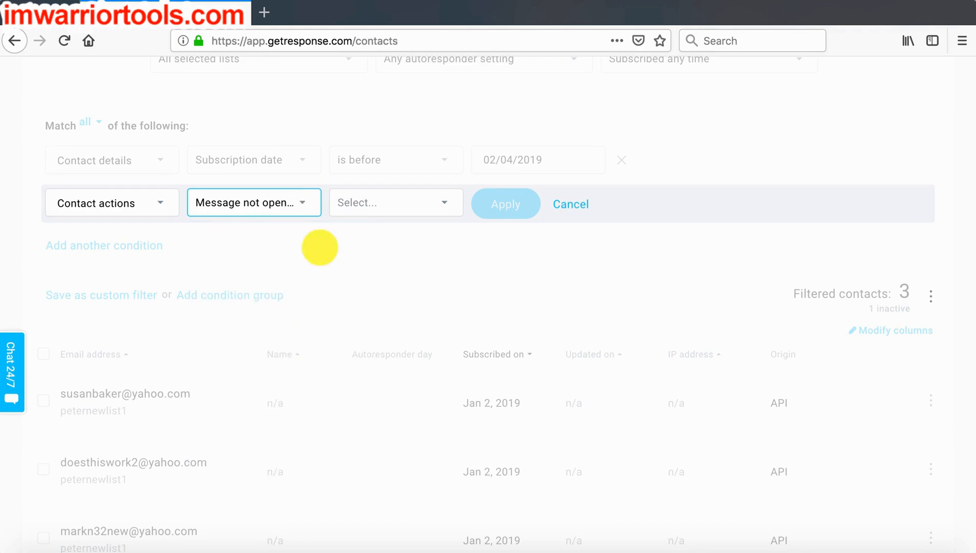
click(355, 207)
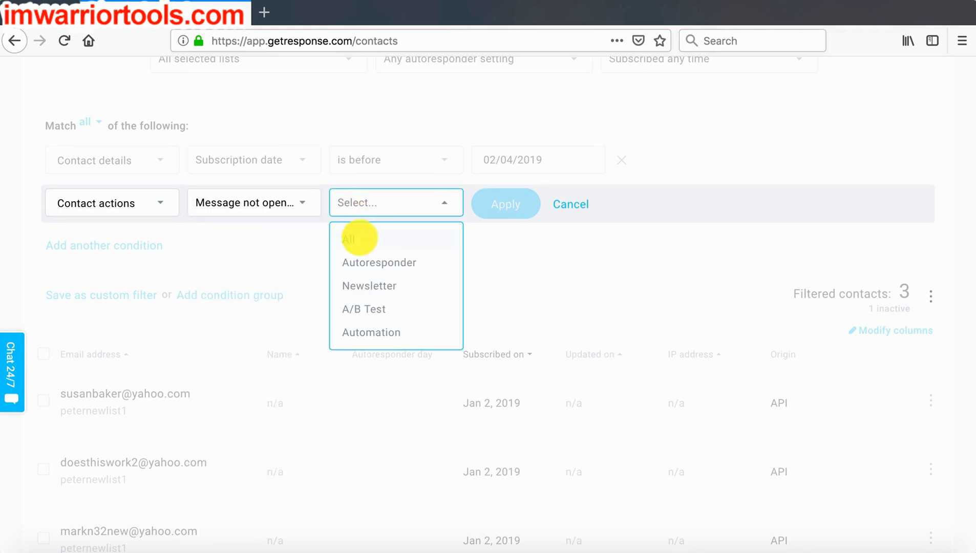
click(359, 238)
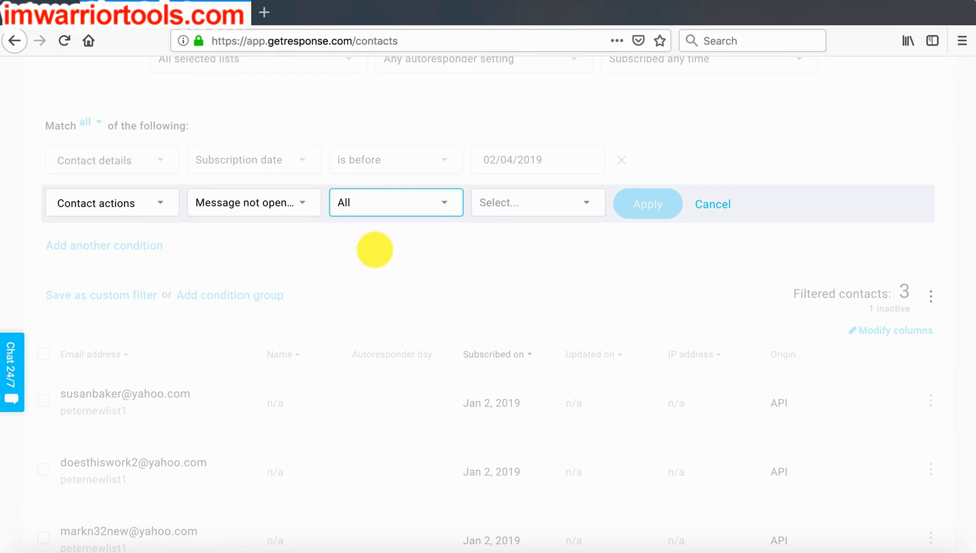
click(375, 251)
scroll(365, 227, up, 1)
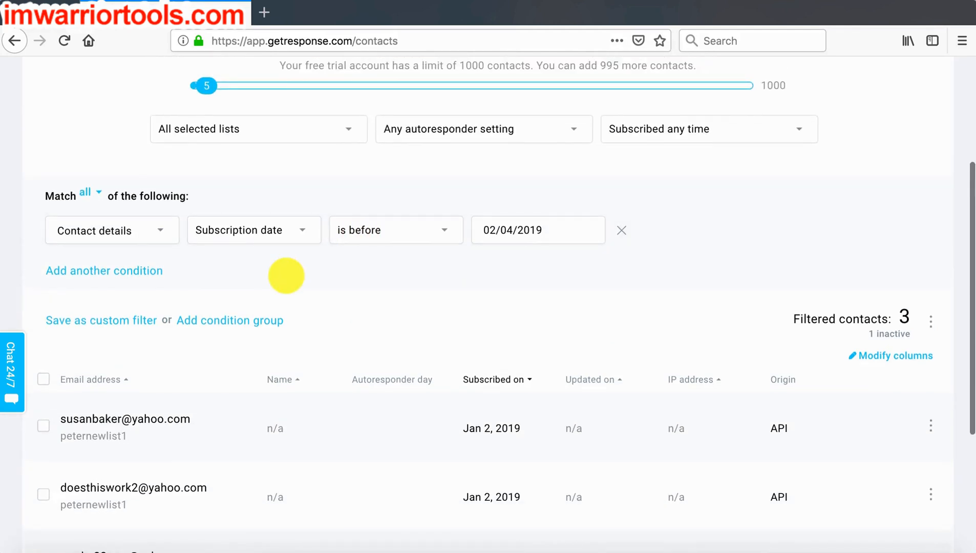
scroll(286, 276, up, 1)
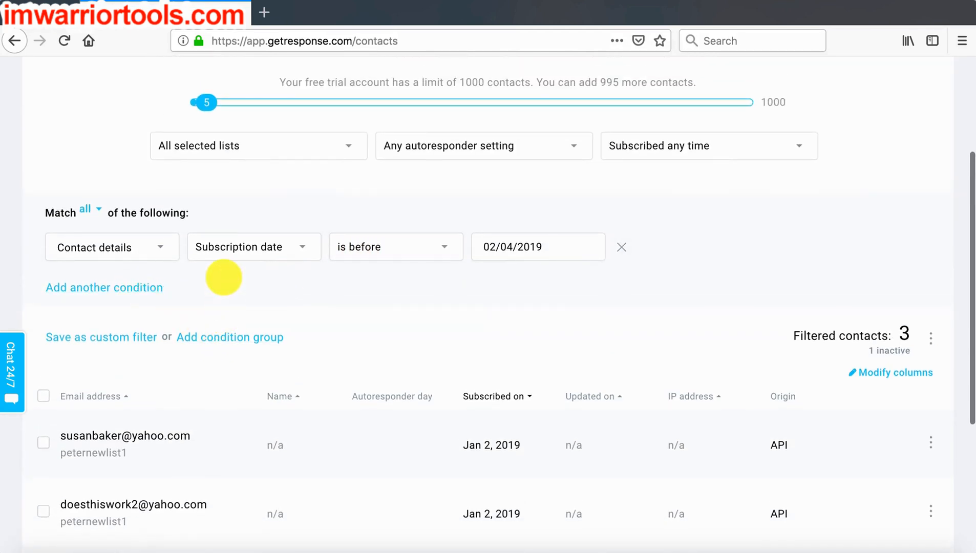
- Add a second search condition on contact actions that uses "Message not opened"
scroll(280, 262, up, 3)
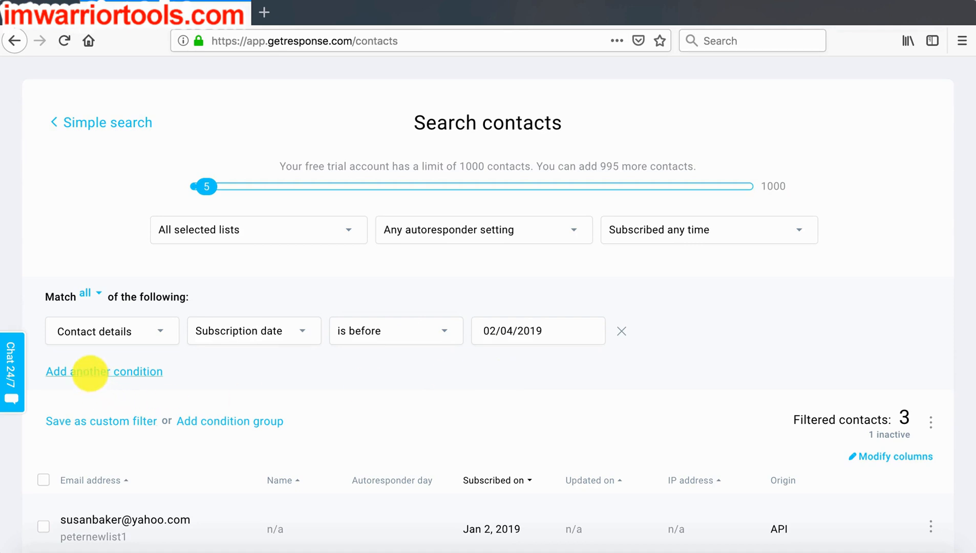
click(90, 372)
click(94, 376)
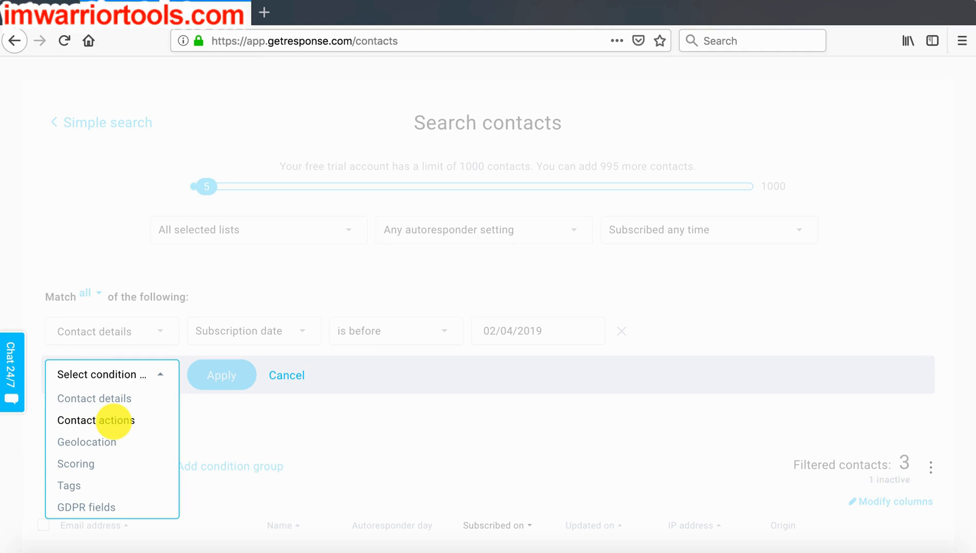
click(113, 420)
click(226, 378)
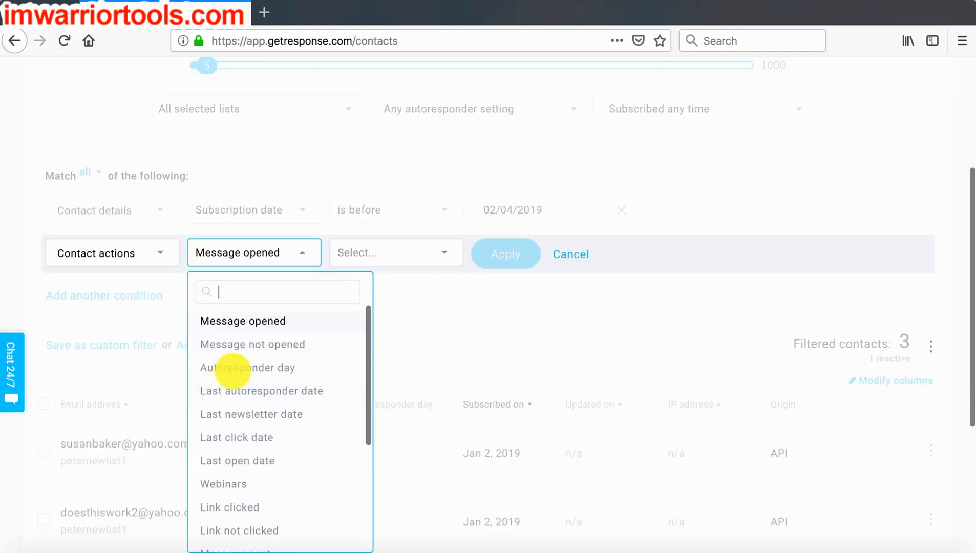
click(251, 344)
- Set the unopened message condition to all message types and "Never", and apply it to the search
click(363, 256)
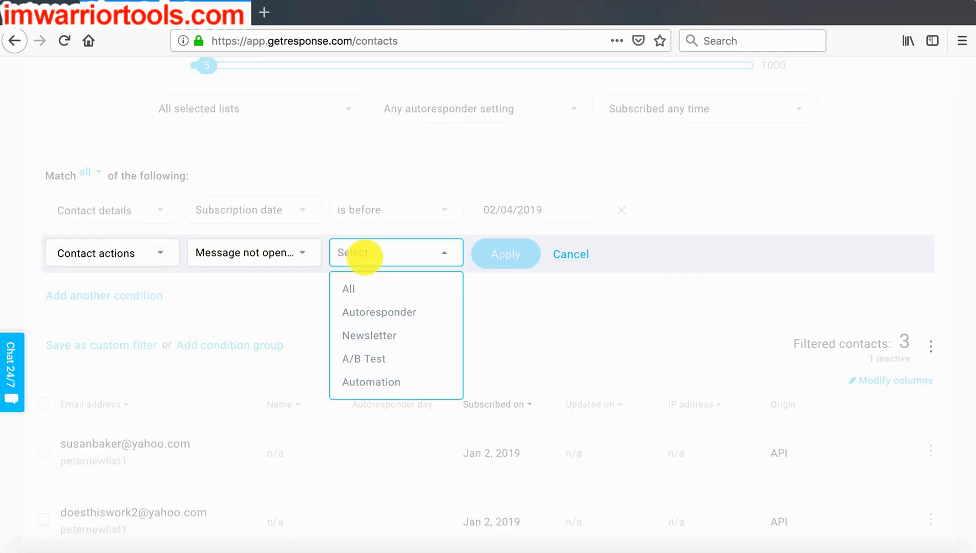
click(360, 287)
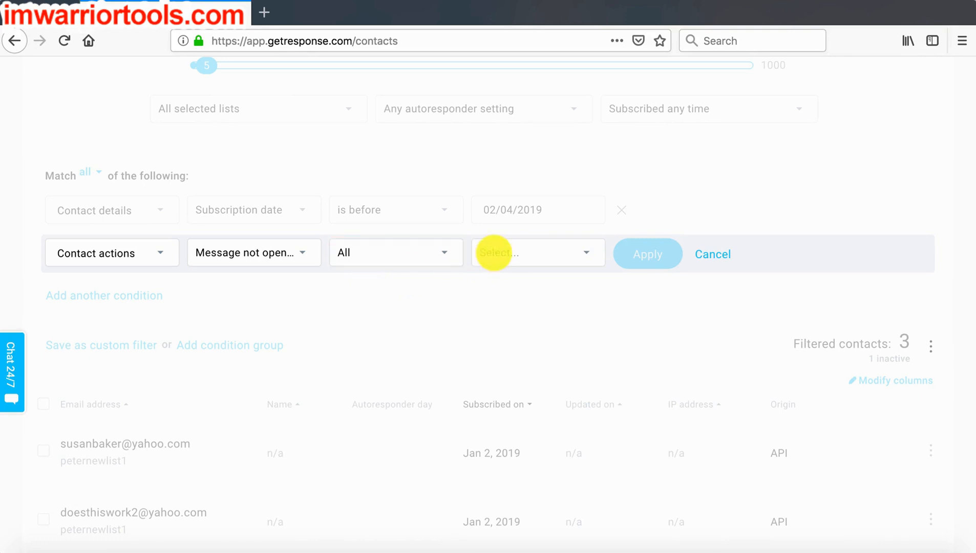
click(493, 253)
click(495, 288)
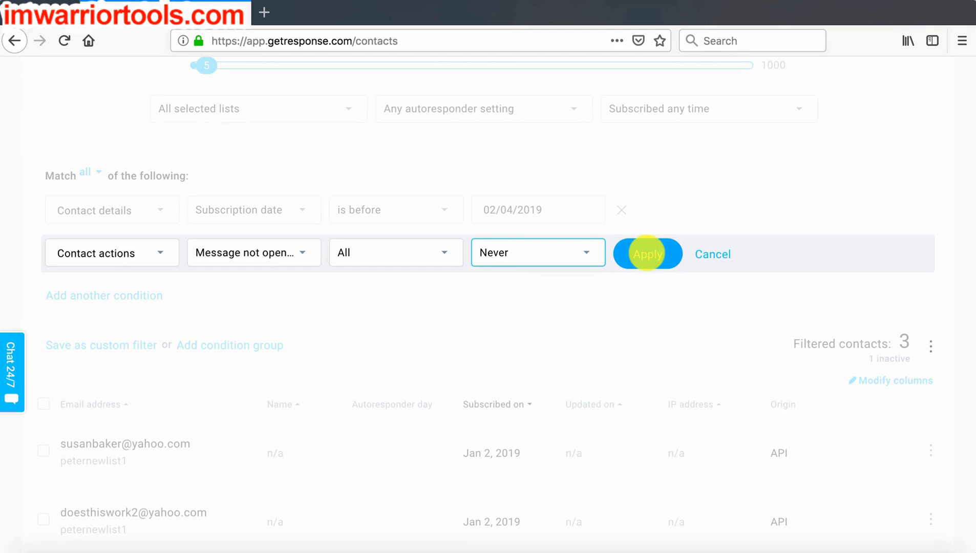
click(647, 253)
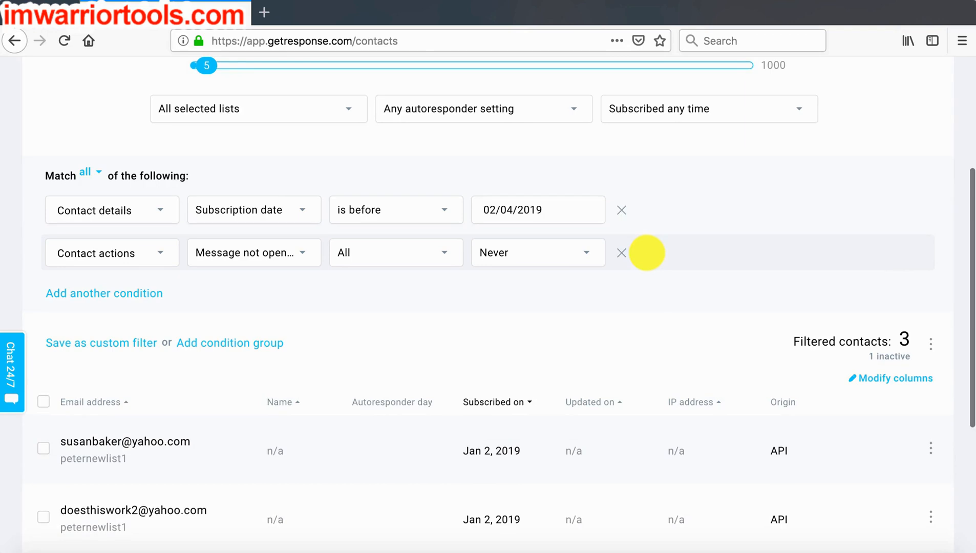
- Review both search conditions and the list of filtered contacts
scroll(646, 253, down, 3)
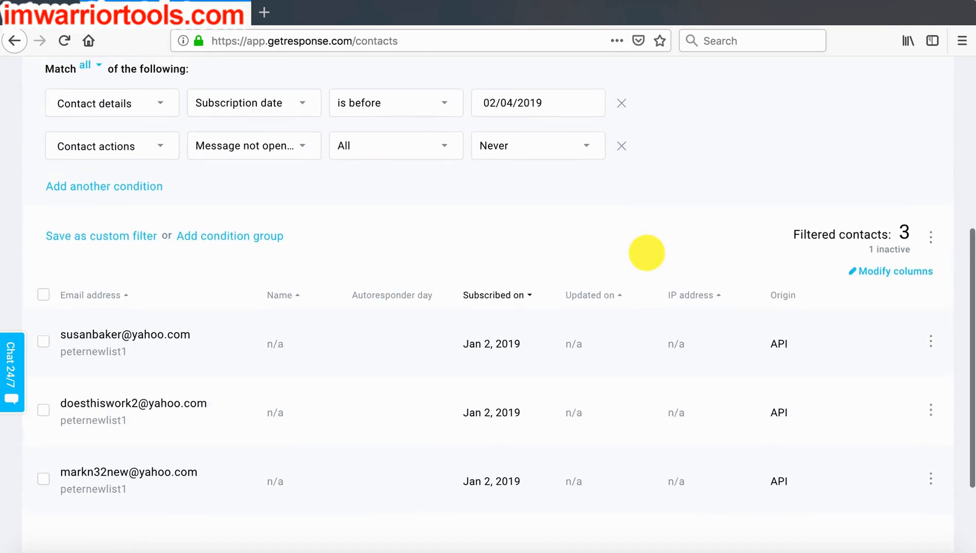
scroll(647, 253, up, 3)
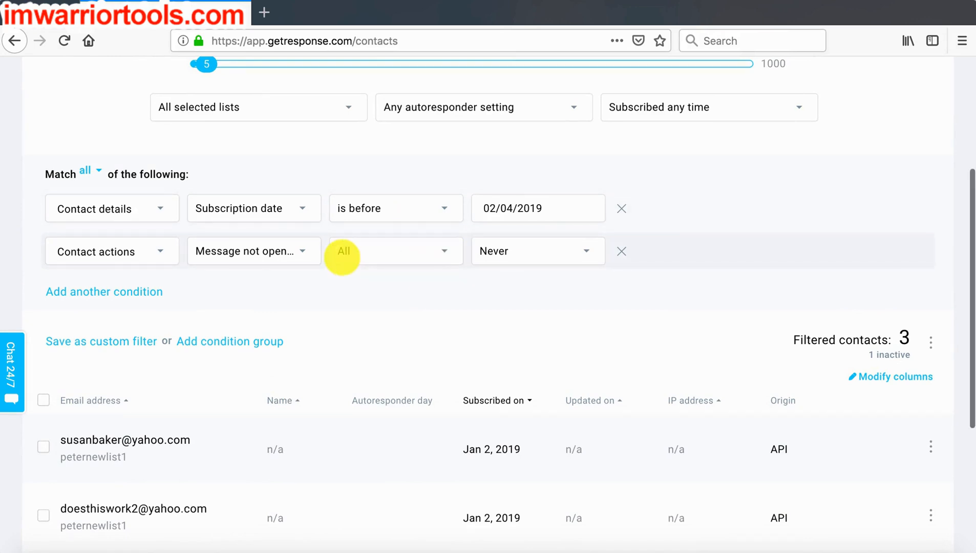
scroll(342, 255, up, 2)
scroll(342, 256, down, 2)
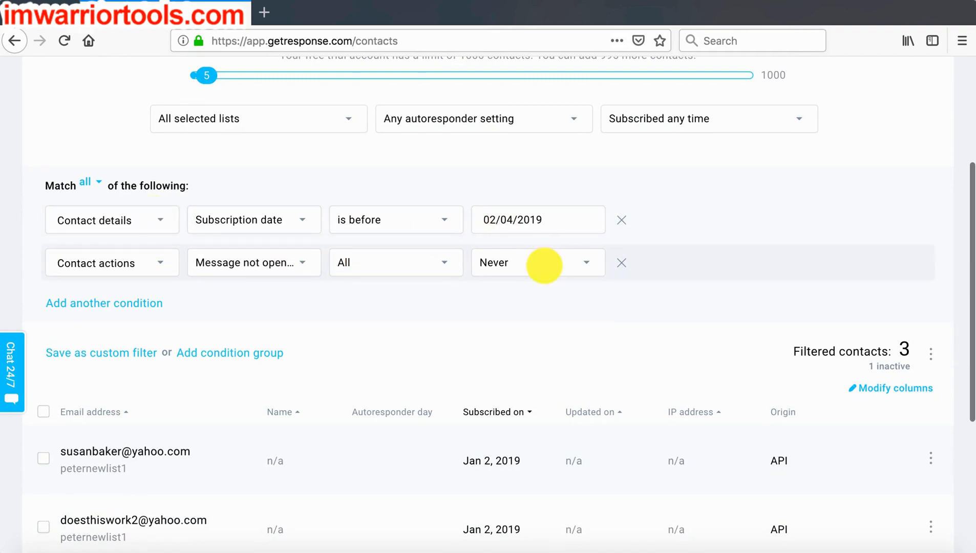
scroll(727, 432, down, 3)
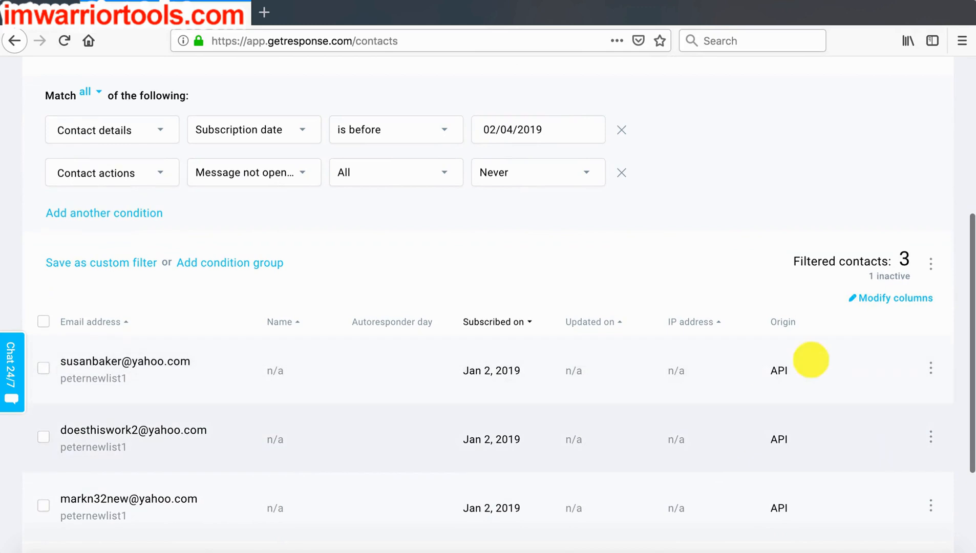
scroll(764, 267, up, 2)
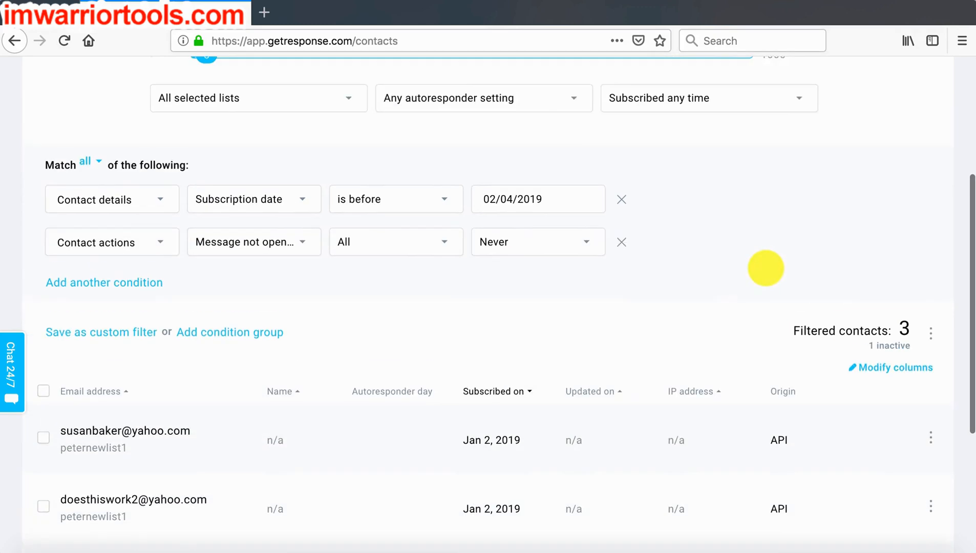
scroll(736, 320, down, 1)
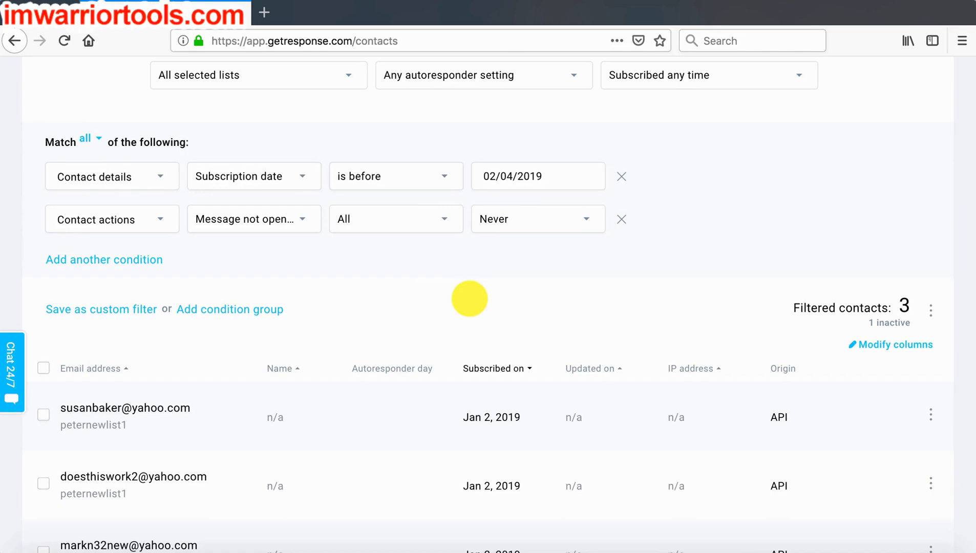
- Select all filtered contacts and delete them from the account, confirming the deletion
scroll(470, 299, down, 2)
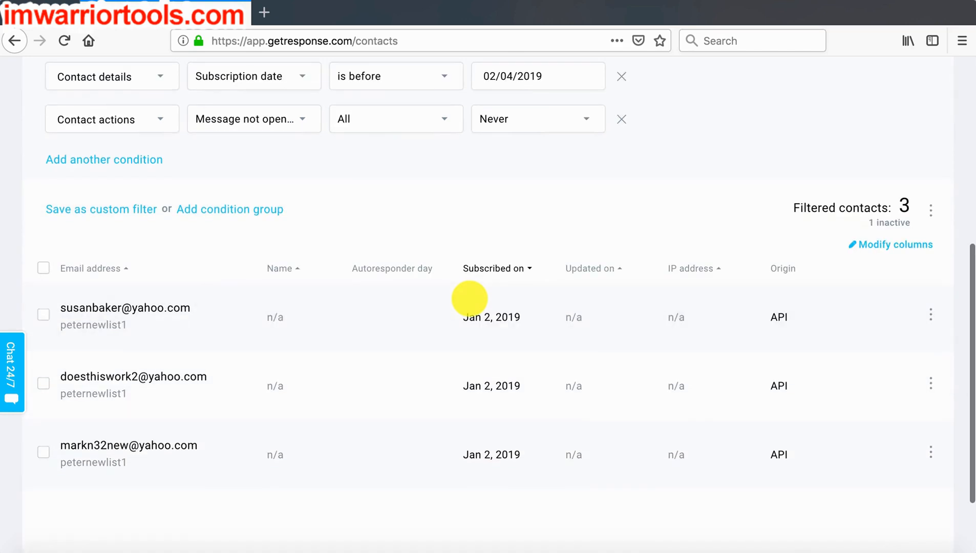
click(43, 268)
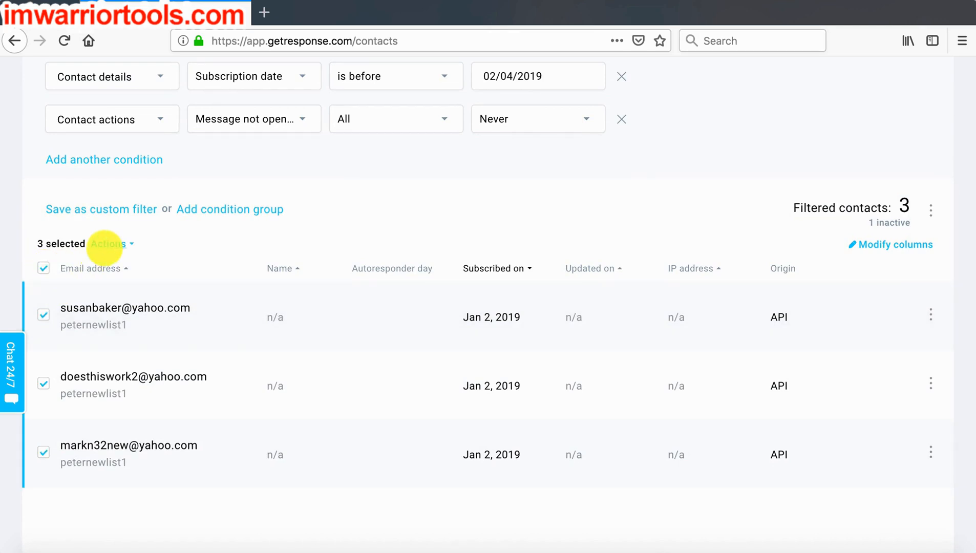
click(107, 244)
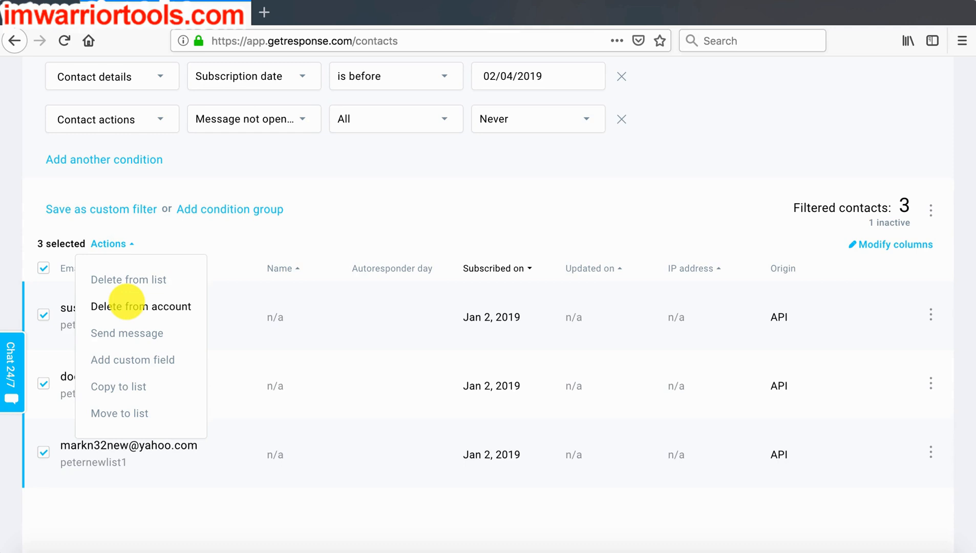
click(126, 306)
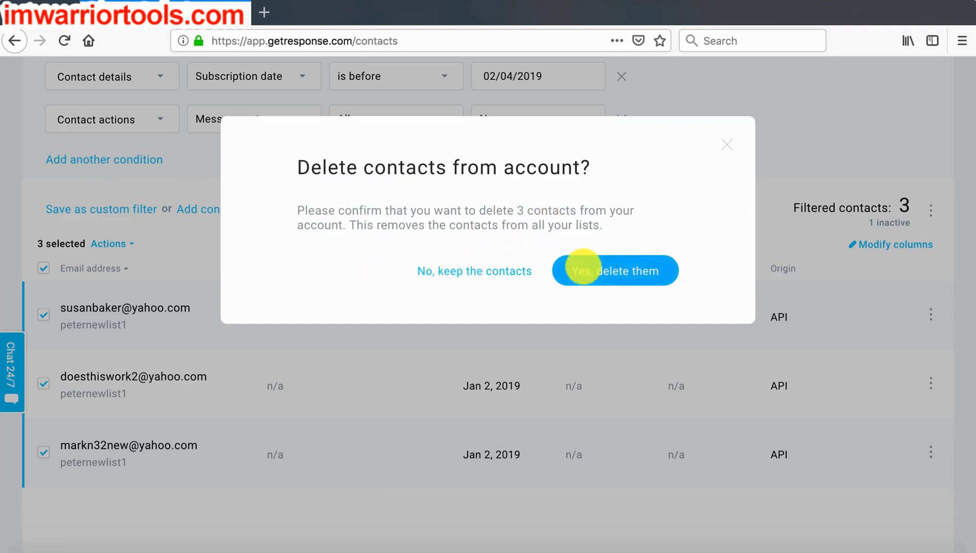
click(580, 270)
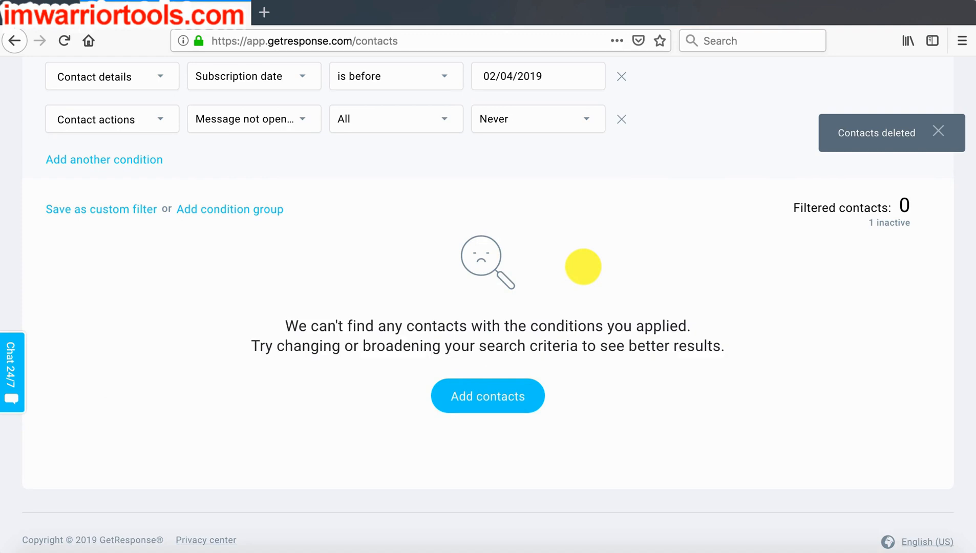
scroll(583, 266, up, 5)
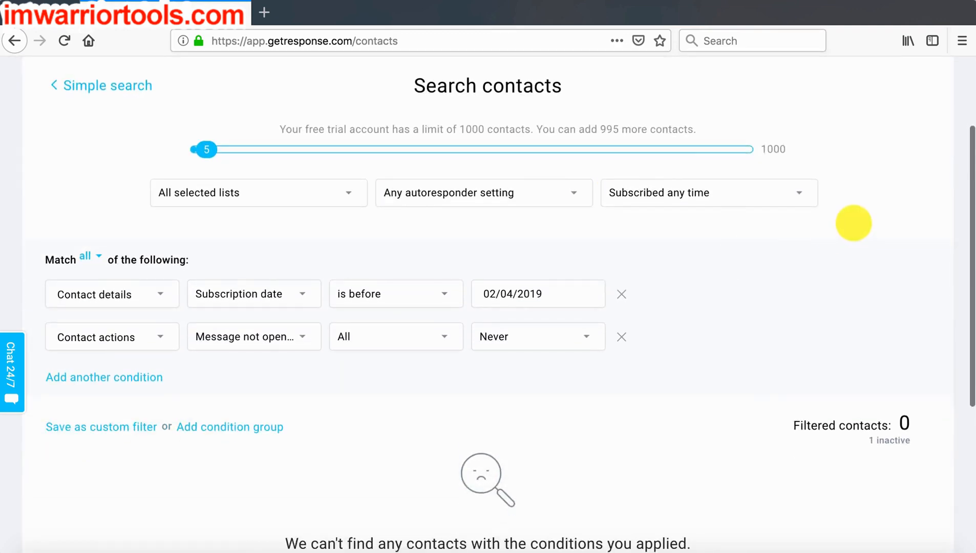
scroll(854, 223, down, 1)
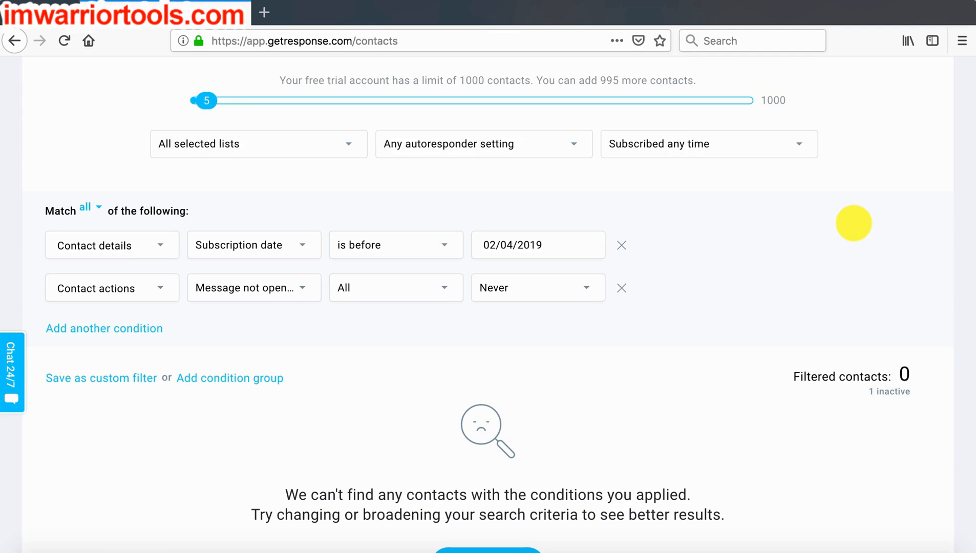
click(681, 1)
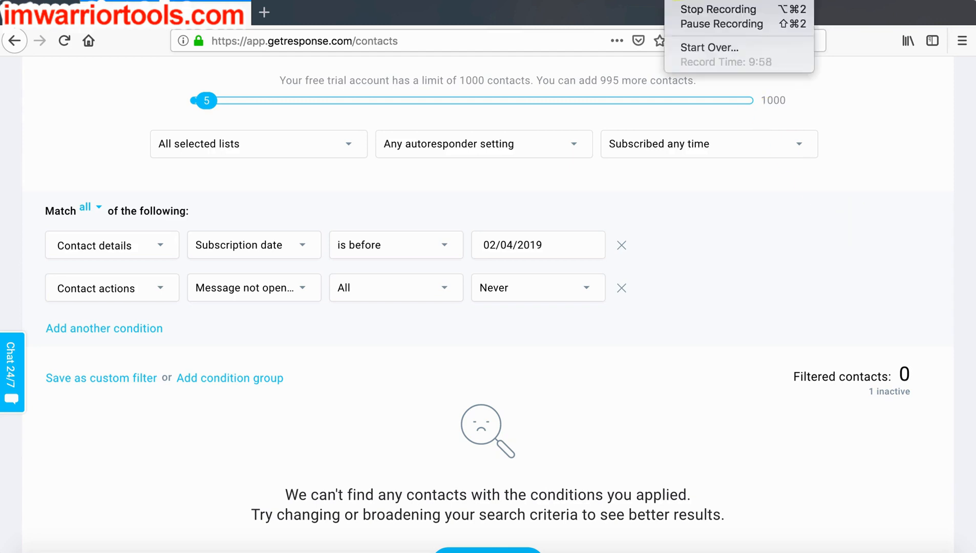